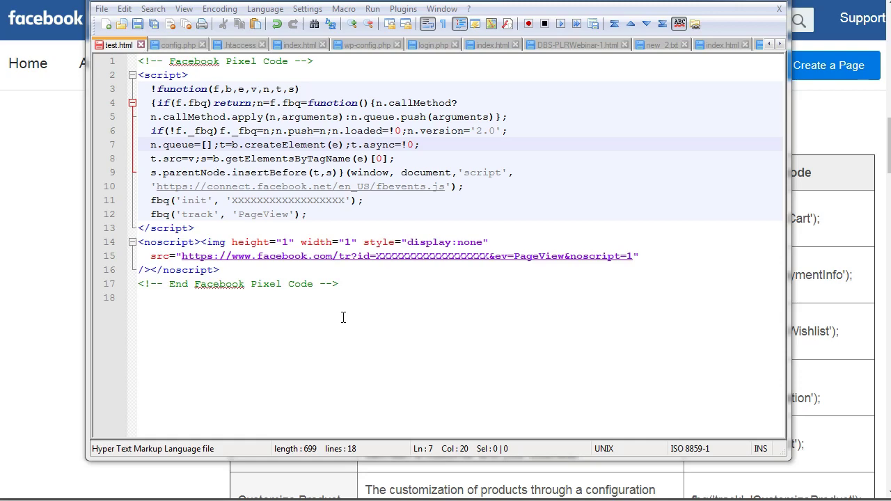
Step: Examine the whole Facebook pixel base code in test.html and highlight the pixel ID placeholder in the init line
left_click_drag(378, 311, 137, 67)
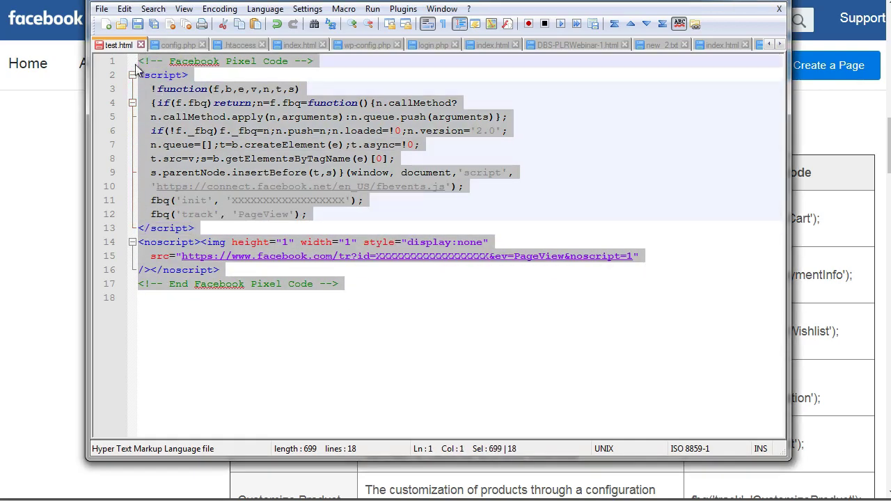
left_click(226, 159)
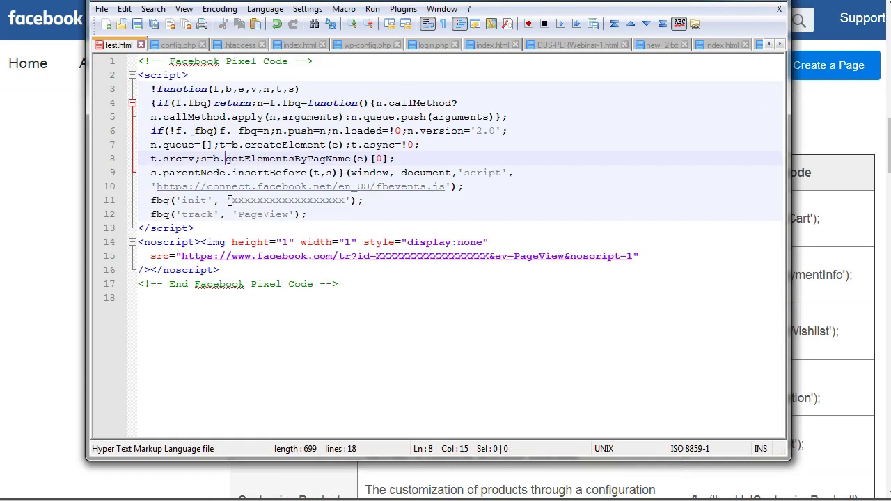
left_click_drag(230, 201, 346, 201)
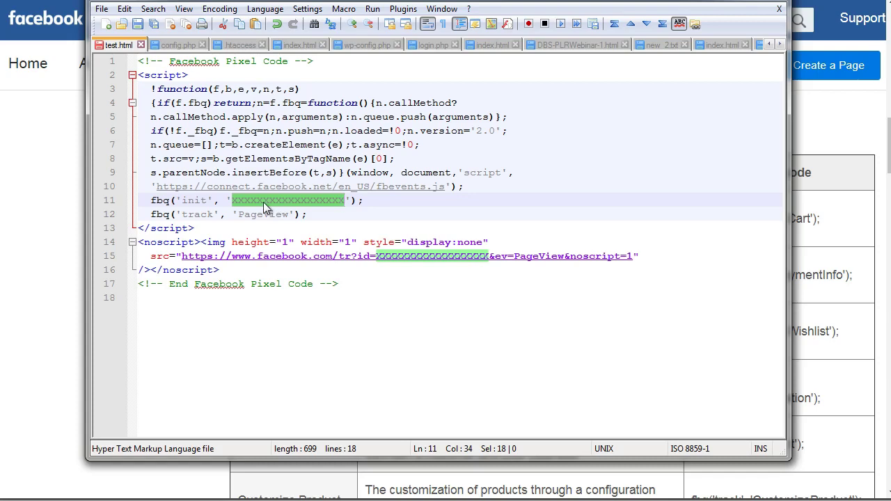
Step: Switch to the Facebook help page and review the Add to cart, Add payment info, Complete registration and Contact standard events
left_click(49, 154)
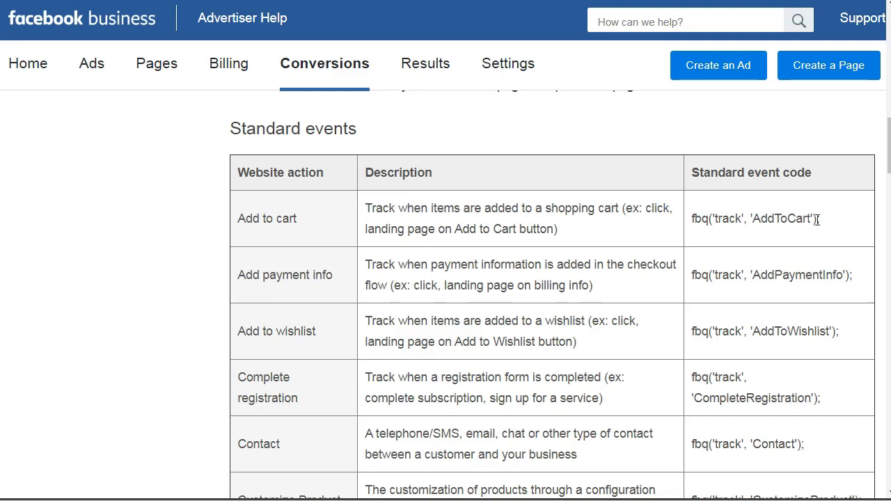
left_click_drag(821, 218, 692, 218)
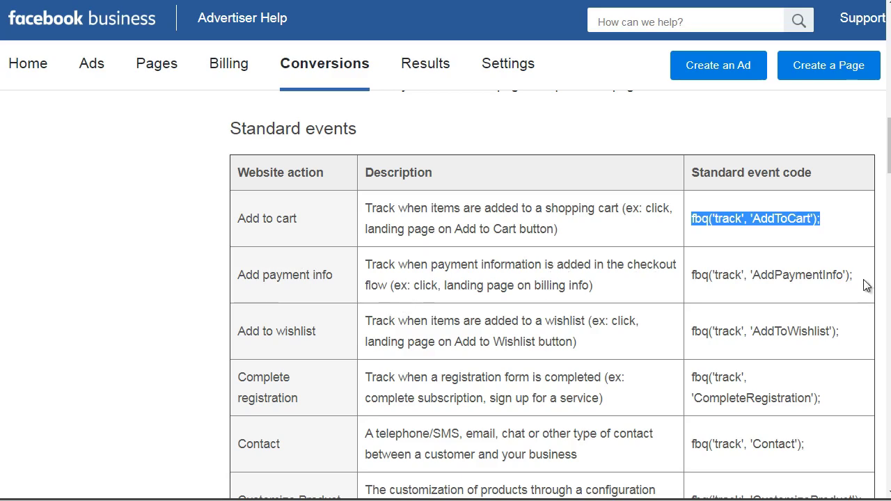
left_click_drag(858, 278, 685, 277)
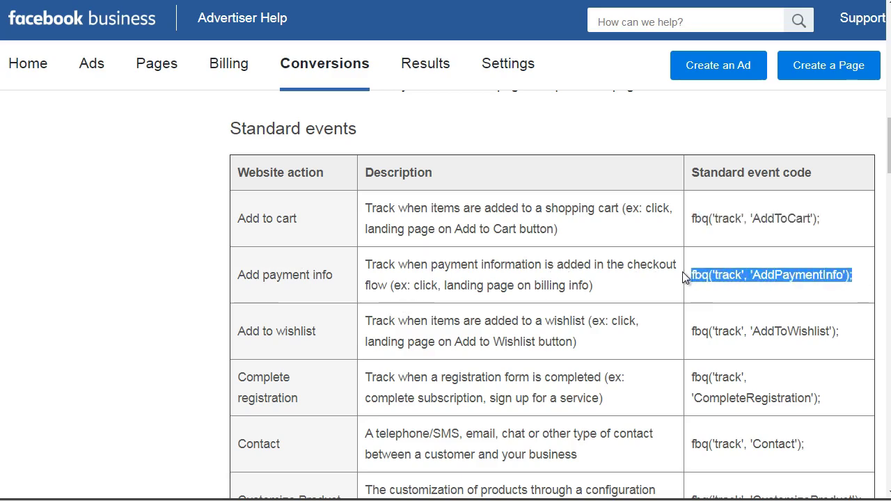
scroll(686, 278, "down", 3)
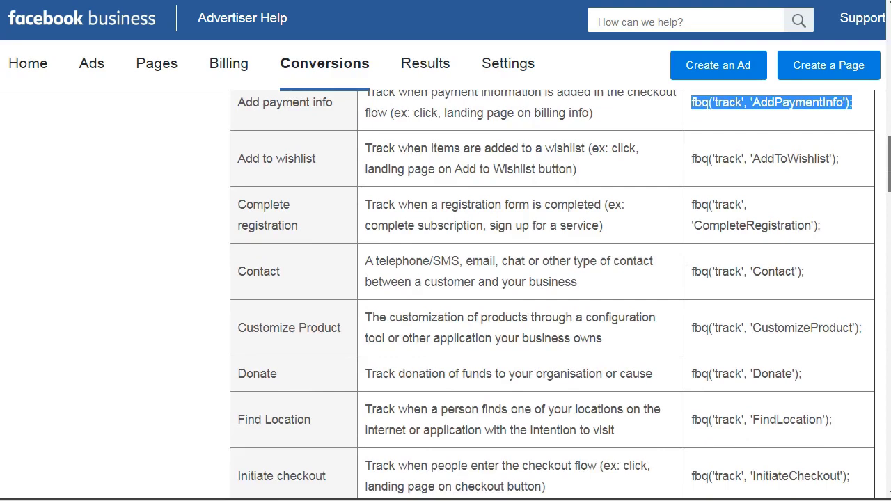
scroll(553, 291, "down", 1)
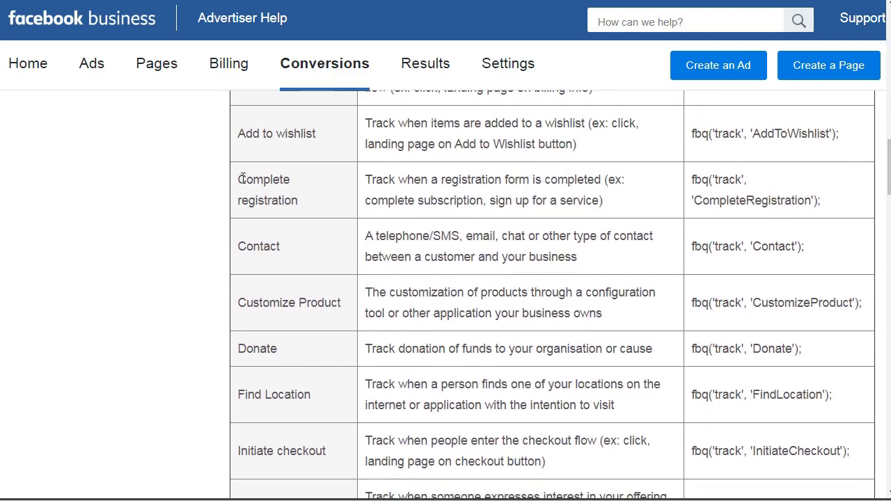
left_click_drag(240, 179, 304, 203)
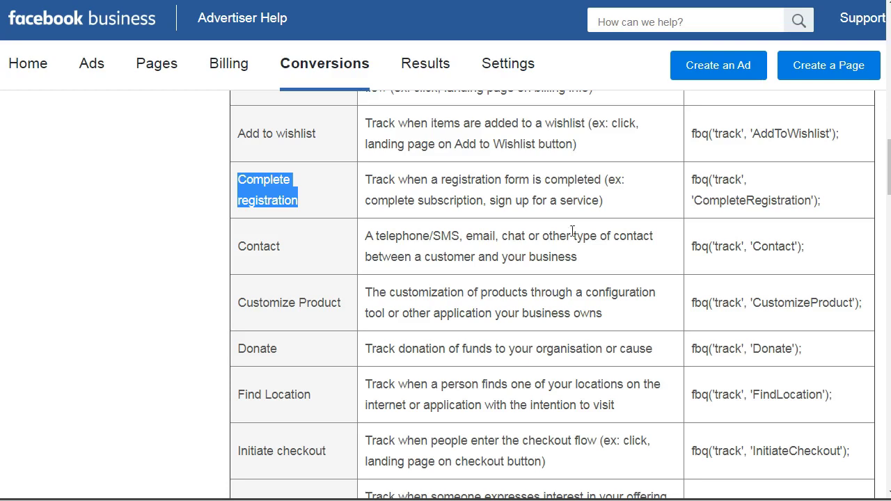
left_click_drag(236, 247, 281, 248)
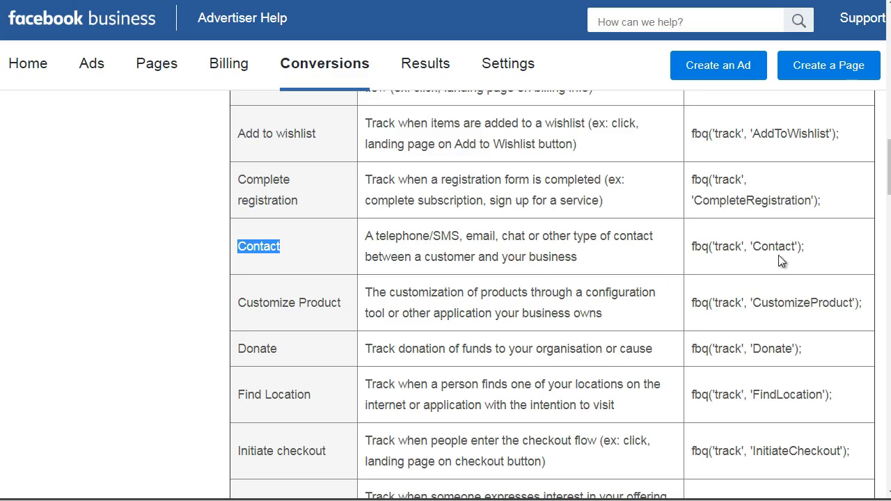
Step: Review the Lead and Purchase standard event codes, including Purchase's value and currency parameters
scroll(780, 259, "down", 3)
scroll(552, 289, "down", 1)
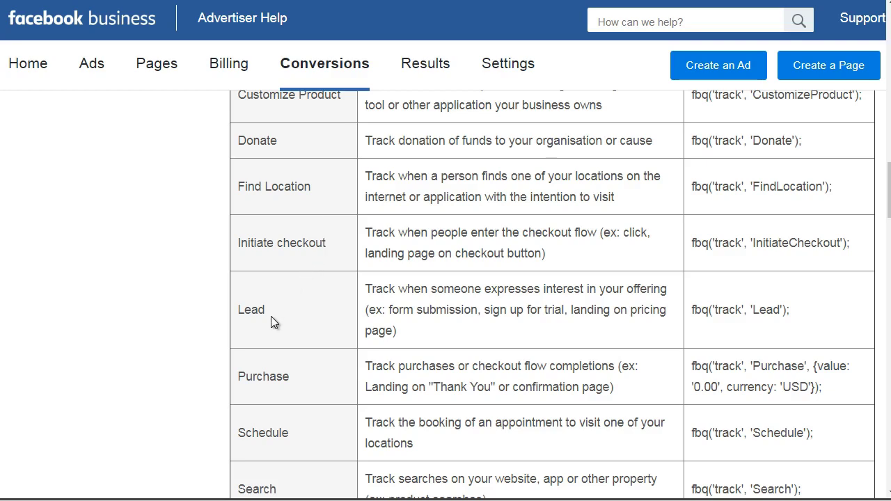
left_click_drag(240, 309, 264, 314)
left_click_drag(795, 311, 693, 322)
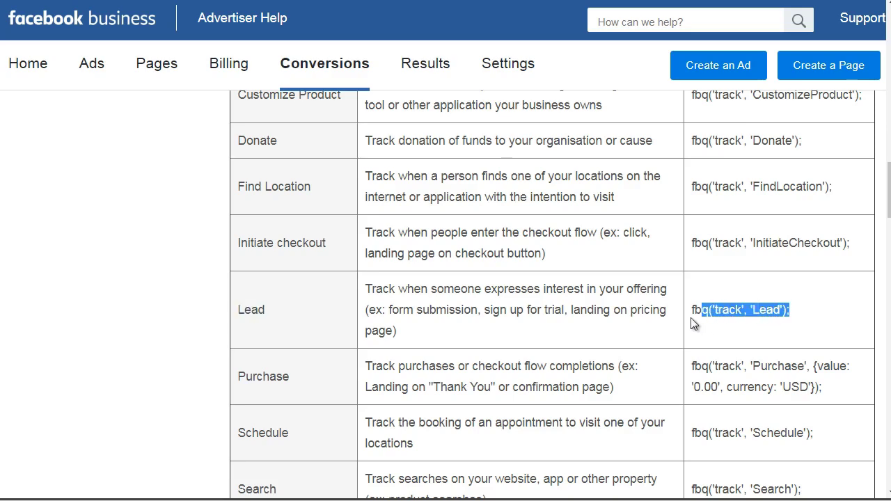
scroll(684, 318, "down", 4)
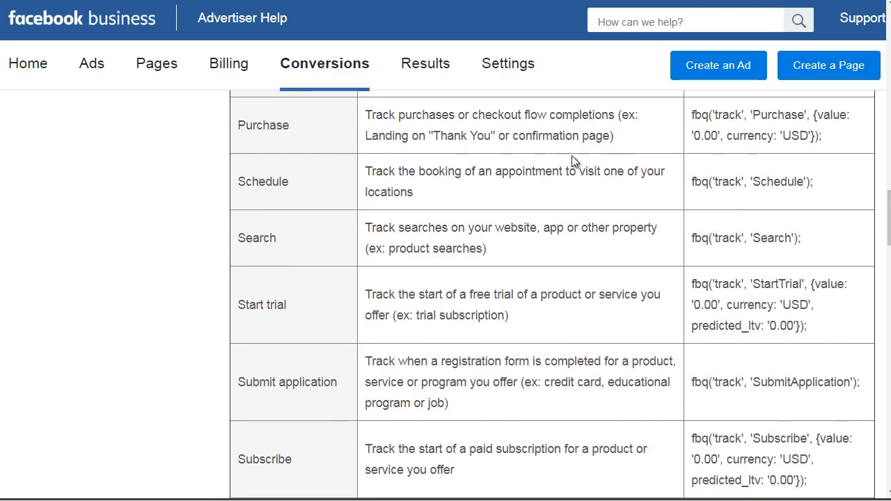
left_click_drag(844, 140, 692, 115)
left_click(695, 117)
left_click_drag(809, 136, 783, 137)
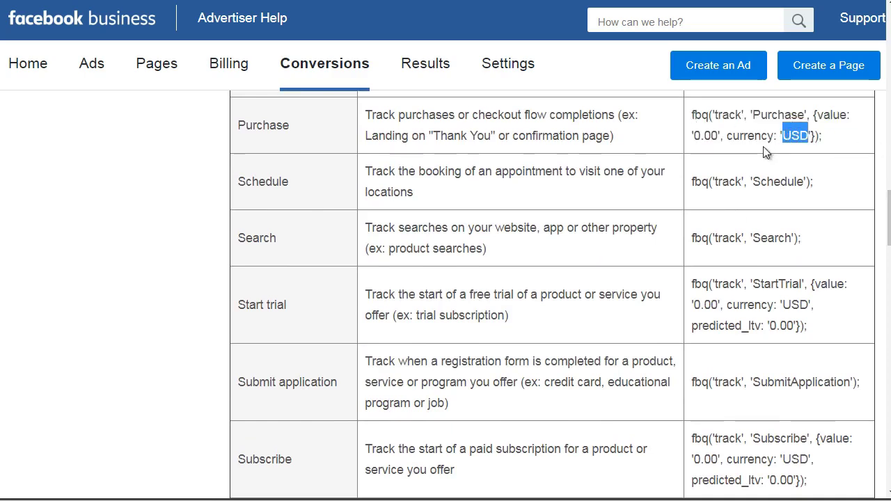
left_click_drag(720, 137, 695, 140)
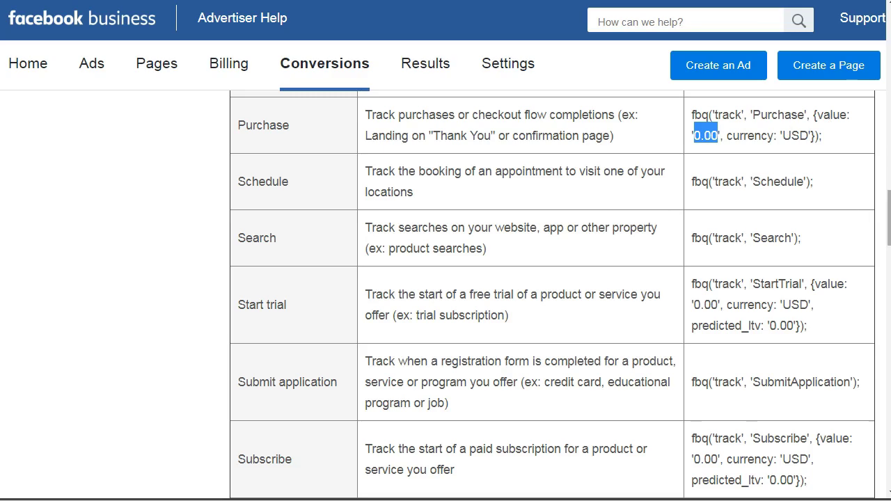
Step: Copy the View content event code fbq('track', 'ViewContent'); from the standard events table
scroll(738, 237, "down", 3)
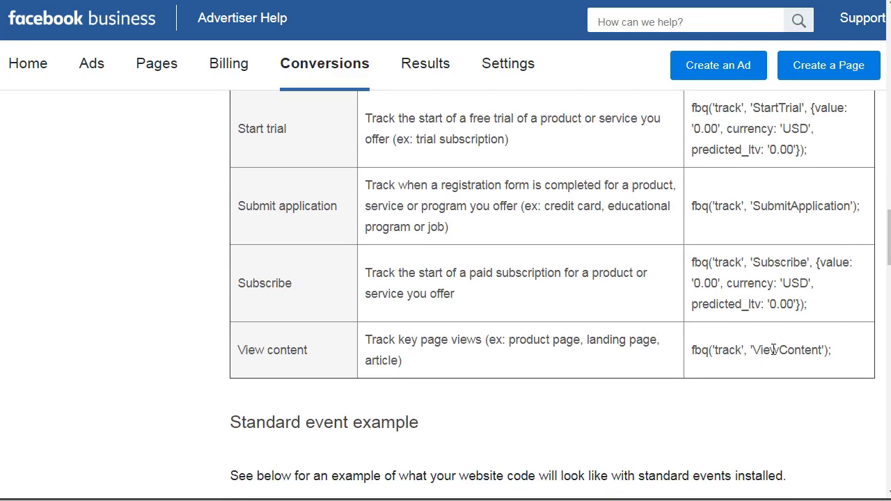
left_click_drag(833, 351, 685, 352)
key("ctrl+c")
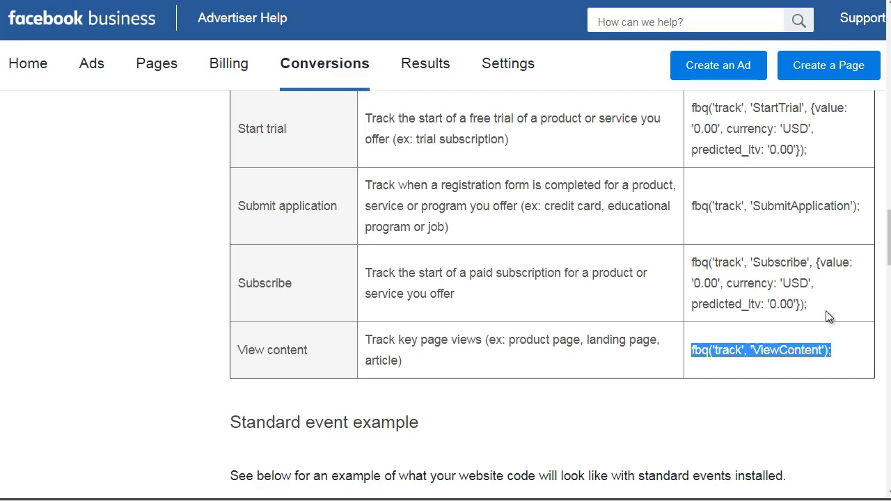
right_click(738, 355)
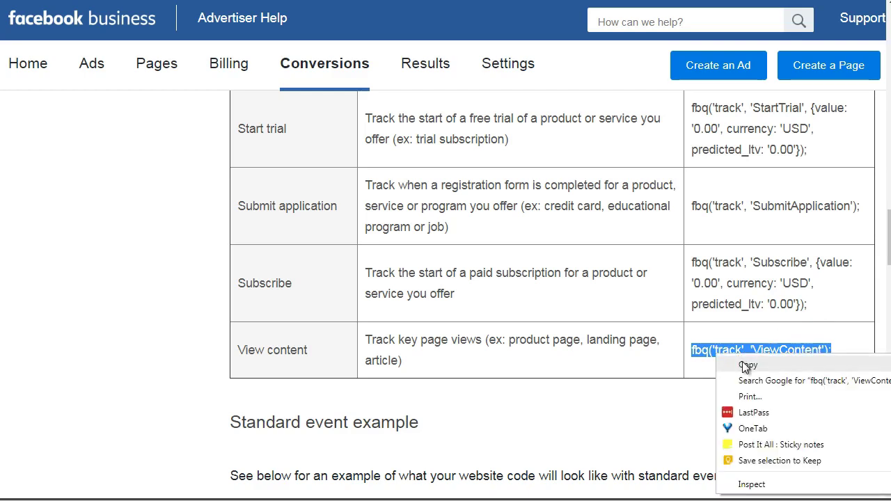
left_click(742, 363)
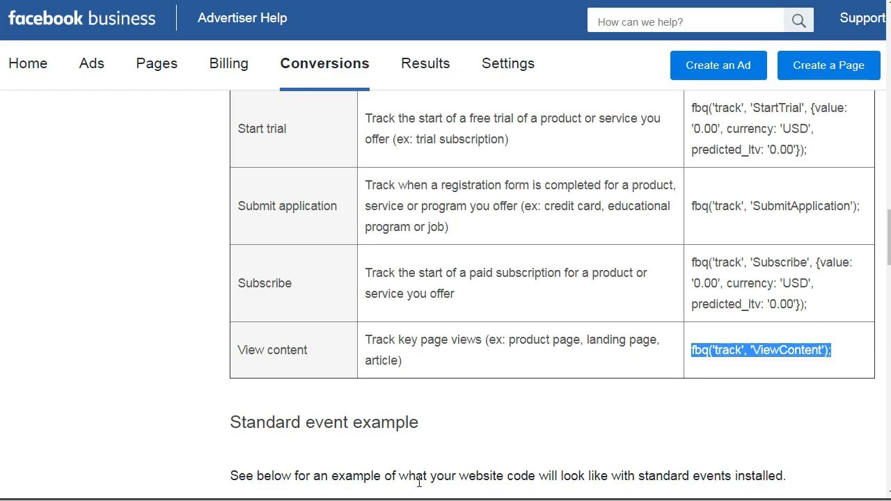
Step: Switch to Notepad++ and paste the ViewContent event code on a new line below the PageView line in test.html
left_click(416, 424)
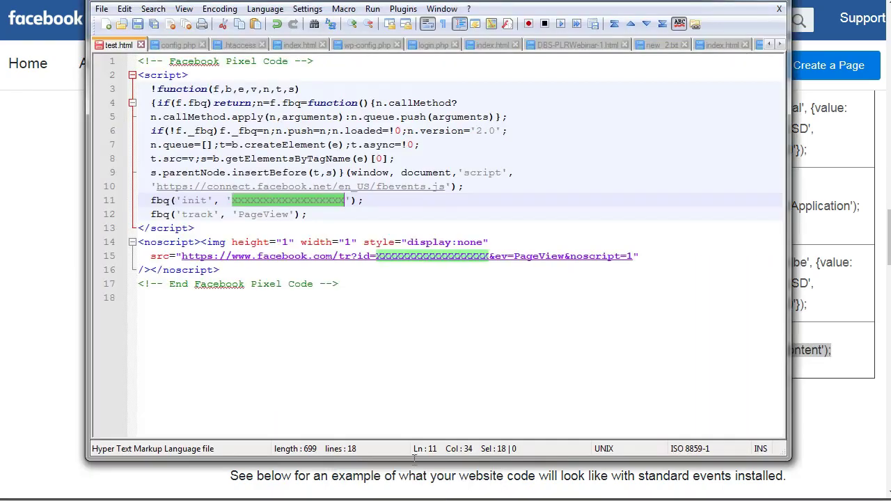
left_click_drag(382, 7, 380, 3)
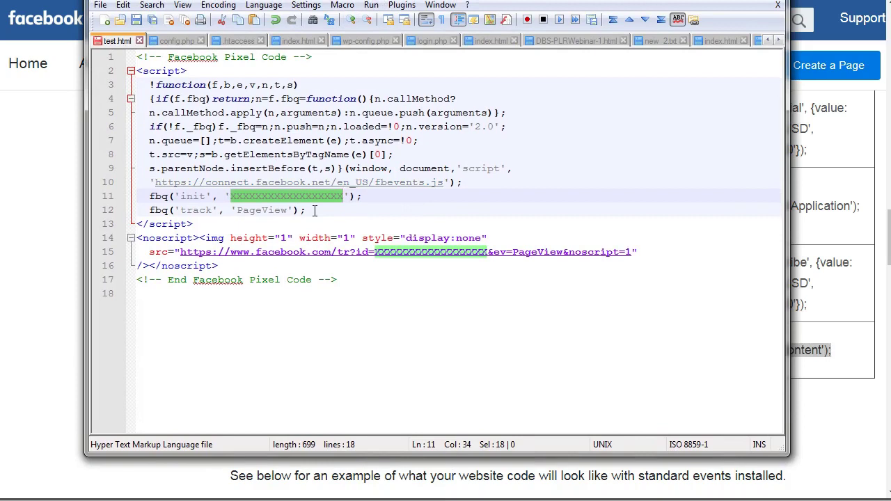
left_click_drag(314, 210, 136, 210)
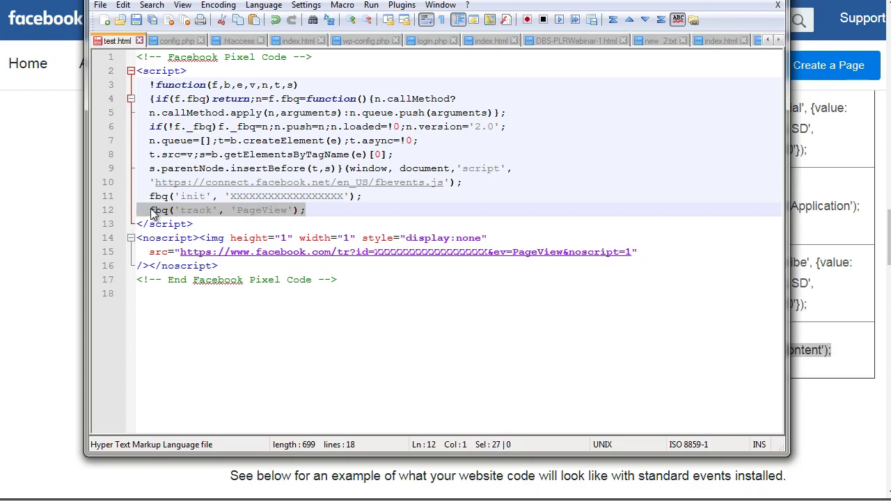
left_click(156, 210)
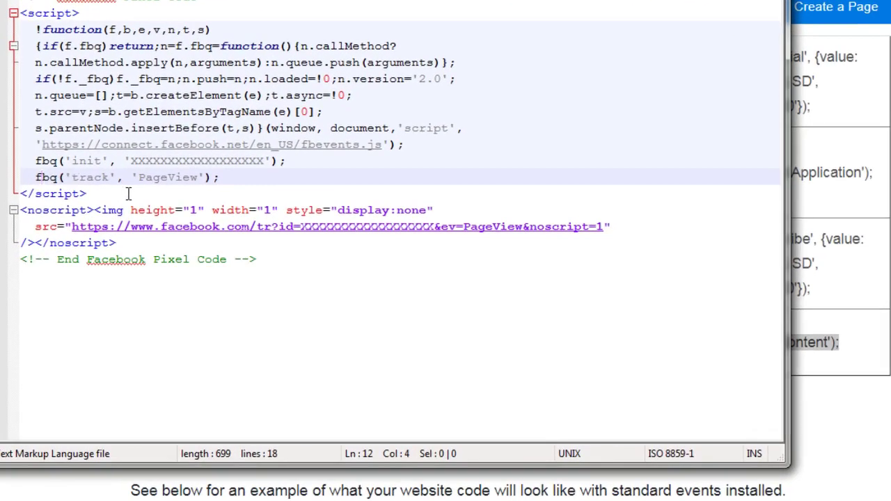
left_click(234, 181)
key("Return")
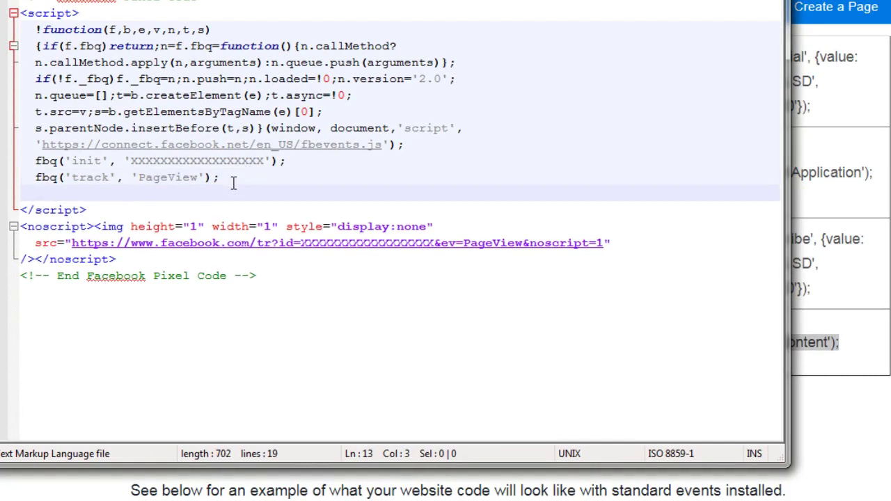
key("ctrl+v")
Step: Remove the extra indentation before the ViewContent line so that it aligns with the PageView line
key("Left")
key("Left")
key("Left")
key("Left")
key("Left")
key("Left")
key("Left")
key("Left")
key("Left")
key("Left")
key("Left")
key("Left")
key("Left")
key("Left")
key("Left")
key("Left")
key("Left")
key("Left")
key("Left")
key("Left")
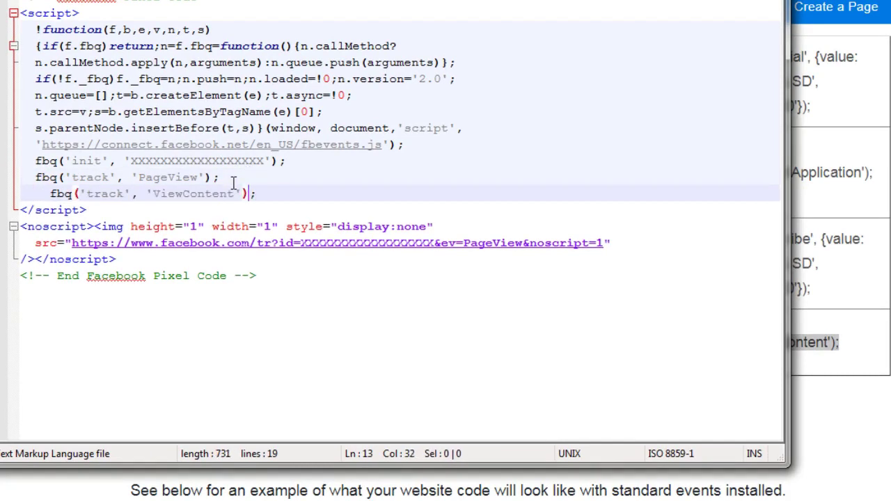
key("Left")
key("Left")
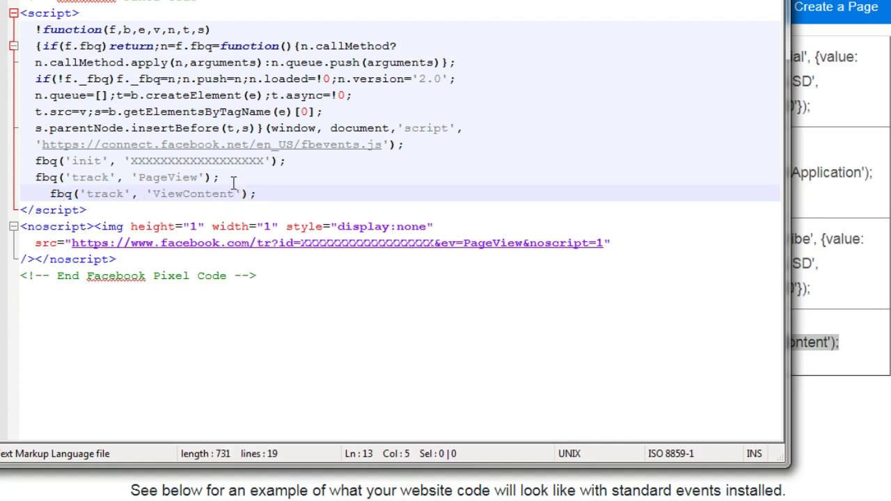
key("BackSpace")
Step: Delete the fbq('track', 'PageView'); line together with its empty line
key("Up")
key("Home")
key("shift+End")
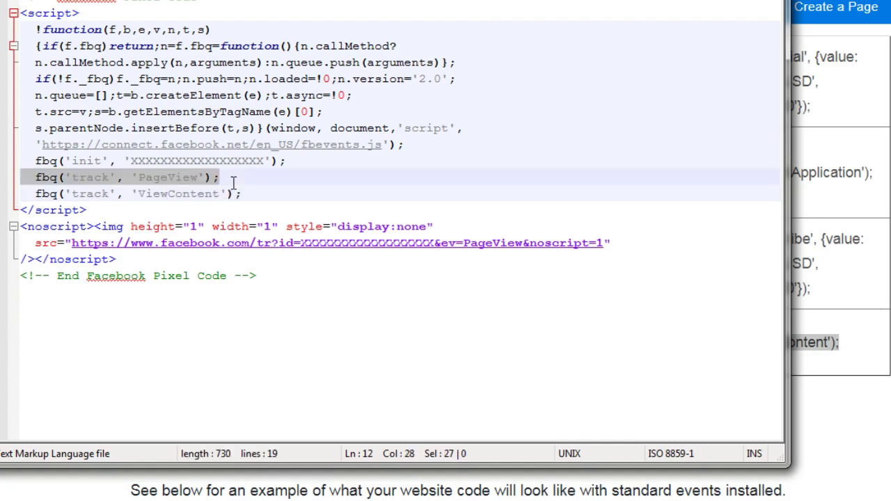
key("BackSpace")
key("BackSpace")
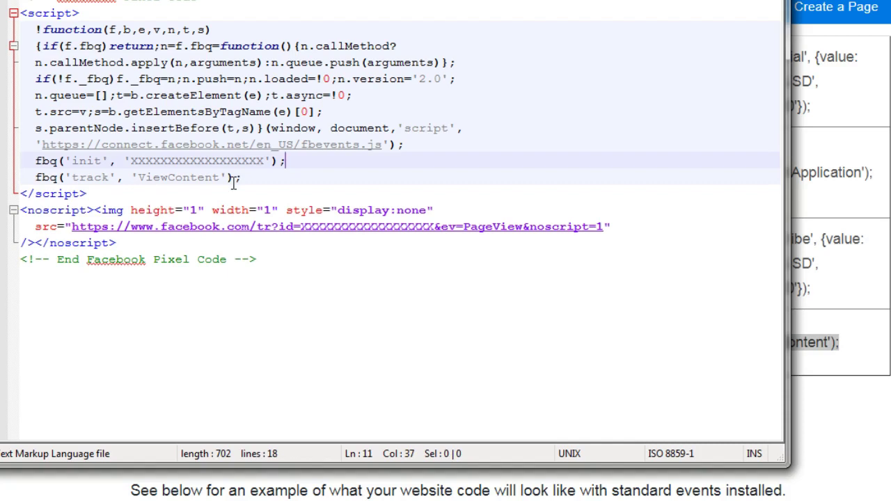
key("Down")
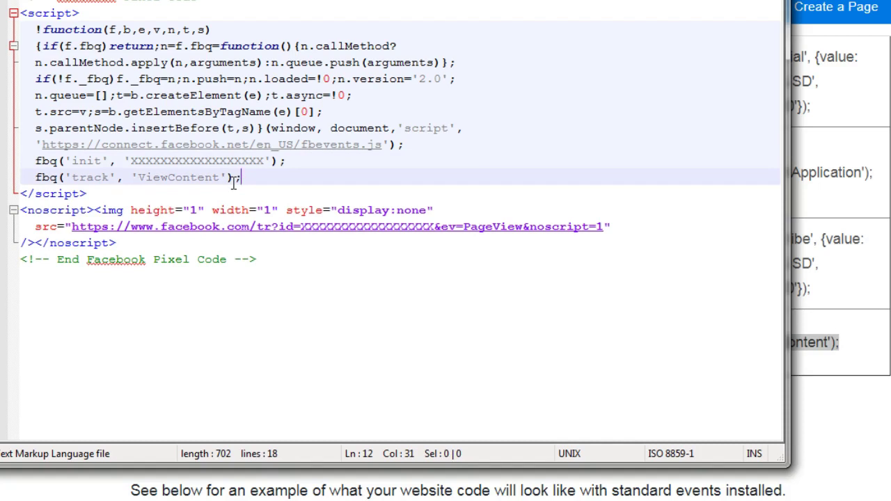
Step: Replace the event name ViewContent with Lead in the track line
left_click(141, 179)
left_click_drag(144, 179, 225, 179)
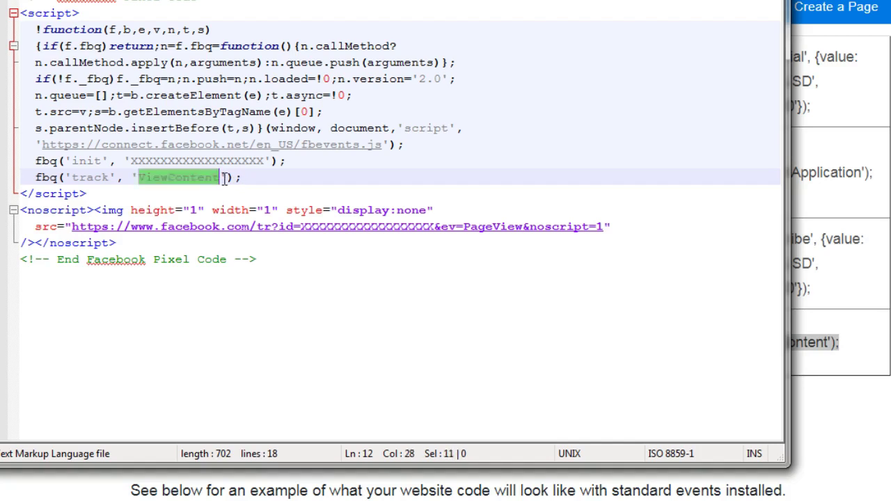
type("Lead")
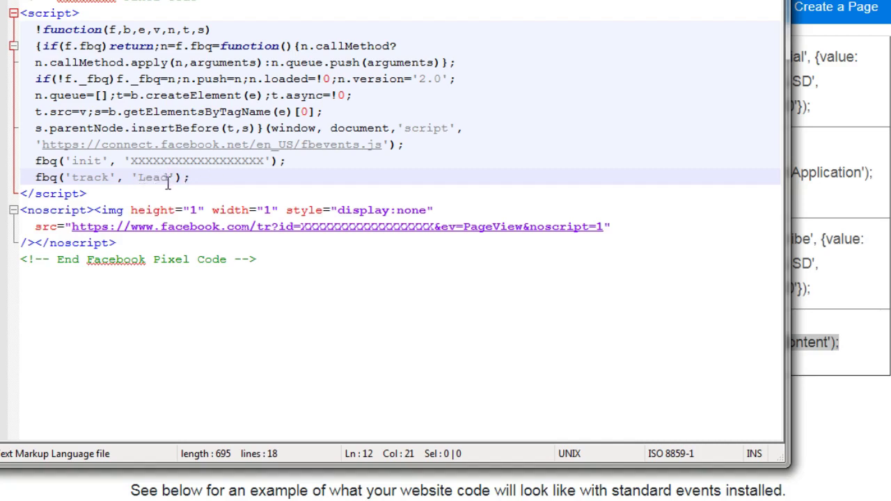
left_click_drag(168, 179, 138, 178)
left_click(191, 178)
Step: Switch to the Facebook help page and copy the Purchase event code with its value '0.00' and currency 'USD' parameters
key("alt+Tab")
scroll(840, 209, "up", 7)
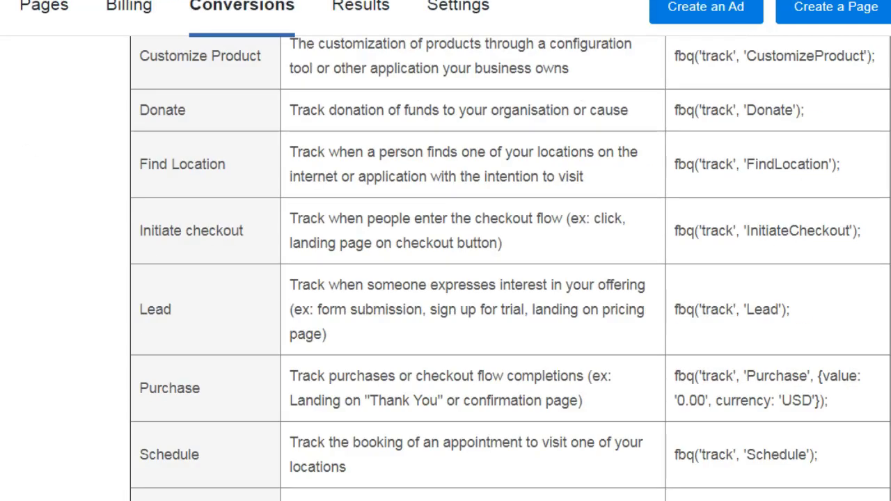
left_click_drag(838, 408, 676, 374)
key("ctrl+c")
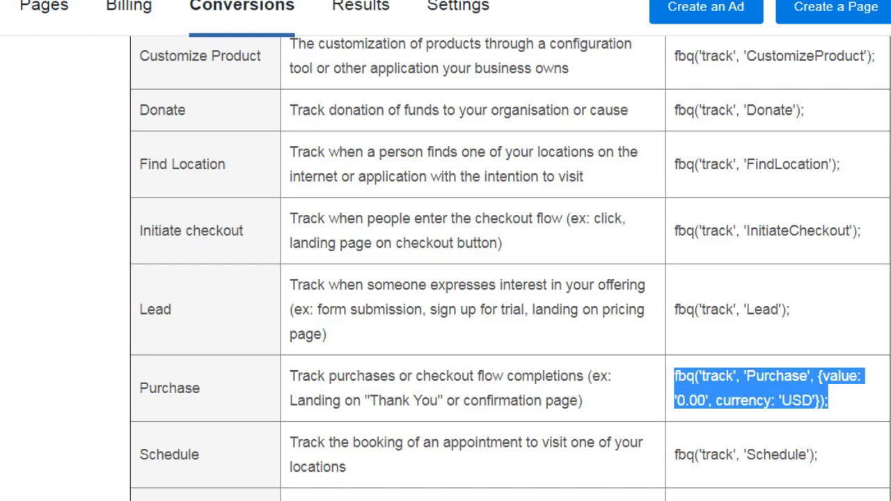
Step: Return to test.html in Notepad++ and replace the Lead track line with the copied Purchase event code
key("alt+Tab")
left_click_drag(190, 178, 13, 188)
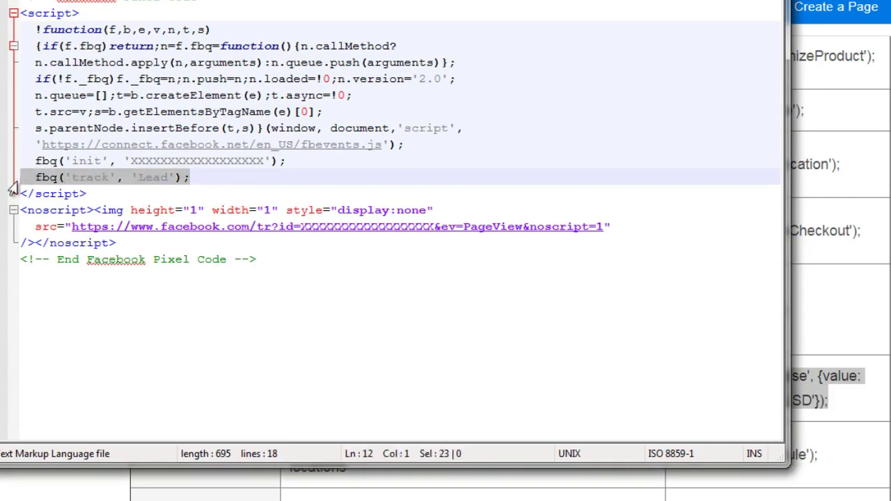
key("ctrl+v")
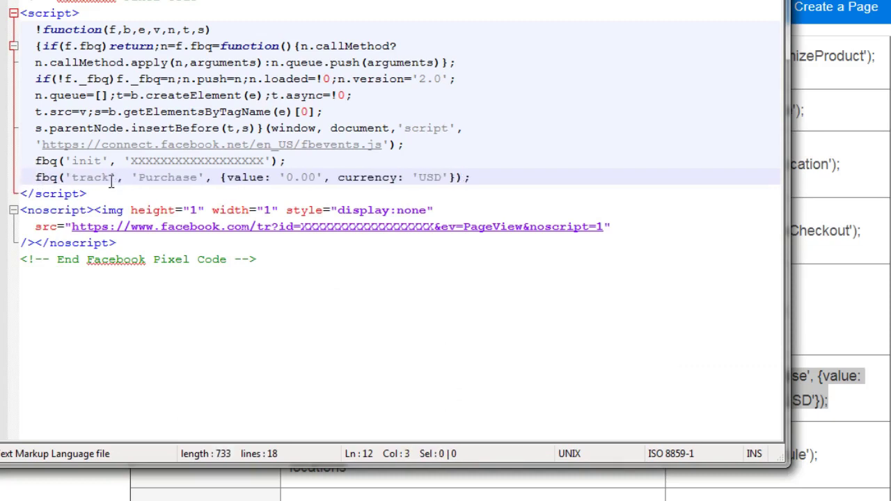
Step: Set the purchase value in the Purchase track line to '47.00'
left_click_drag(284, 178, 290, 177)
type("57")
key("Right")
key("Right")
key("Right")
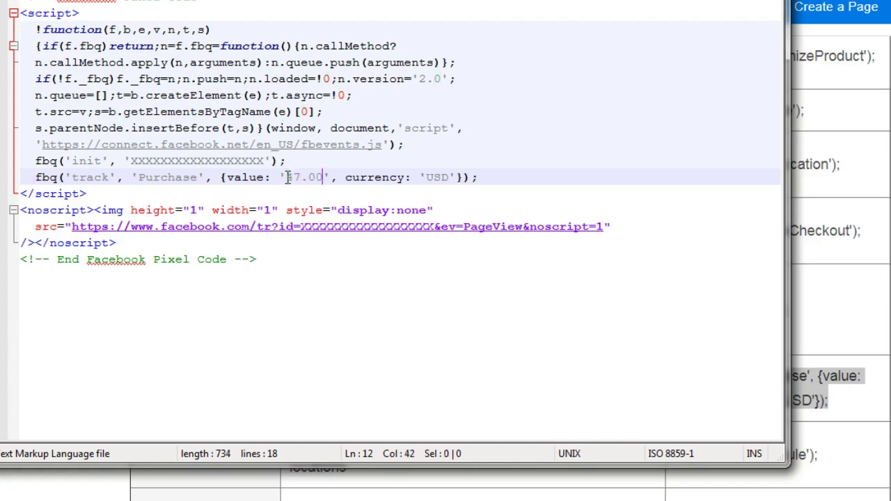
left_click(479, 178)
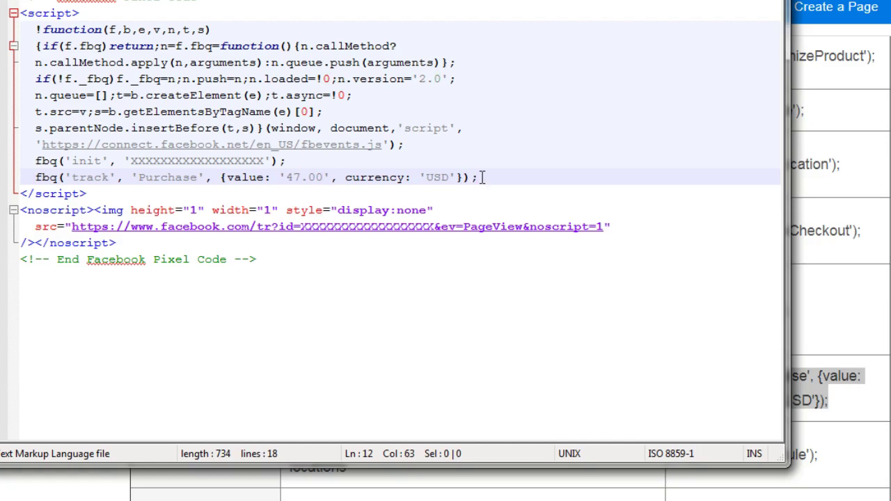
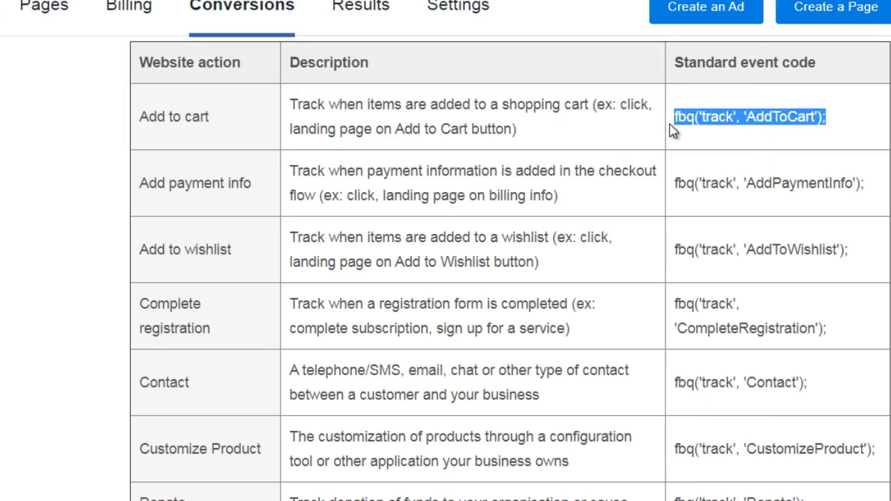
Step: Return to test.html in Notepad++ and replace the Purchase track line with fbq('track', 'AddToCart');
key("alt+Tab")
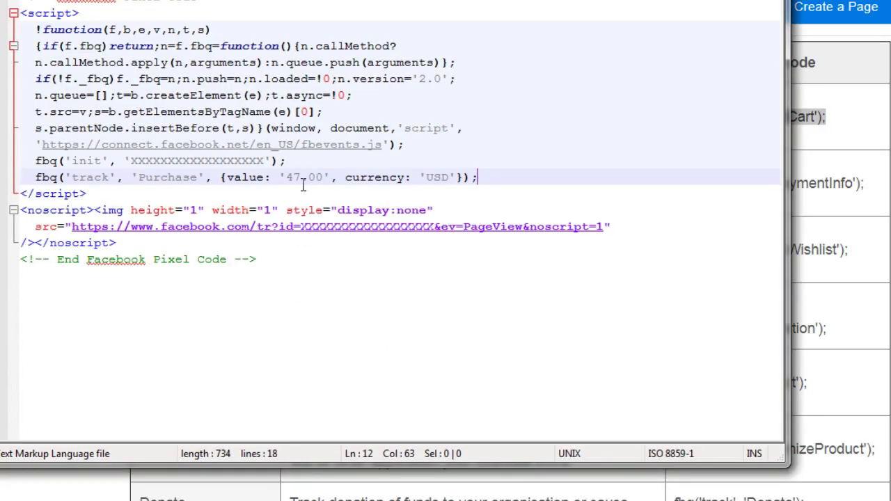
left_click_drag(493, 183, 33, 179)
type("fbq('track', 'AddToCart');")
Step: Change the event name AddToCart in the track line to PageView
key("Left")
key("Left")
key("Left")
key("BackSpace")
key("BackSpace")
key("BackSpace")
key("BackSpace")
key("BackSpace")
key("BackSpace")
key("BackSpace")
key("BackSpace")
key("BackSpace")
type("PageView")
Step: Replace the event name PageView in the fbq('track') line with Lead
left_click(33, 180)
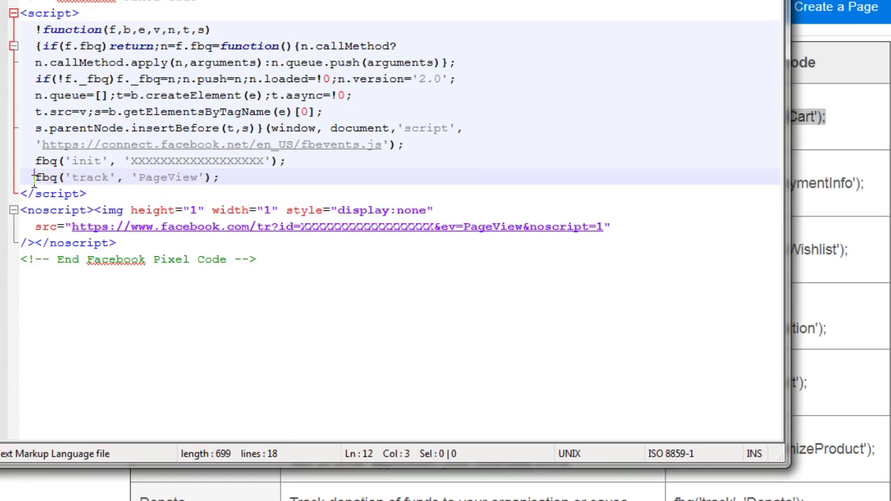
key("shift+End")
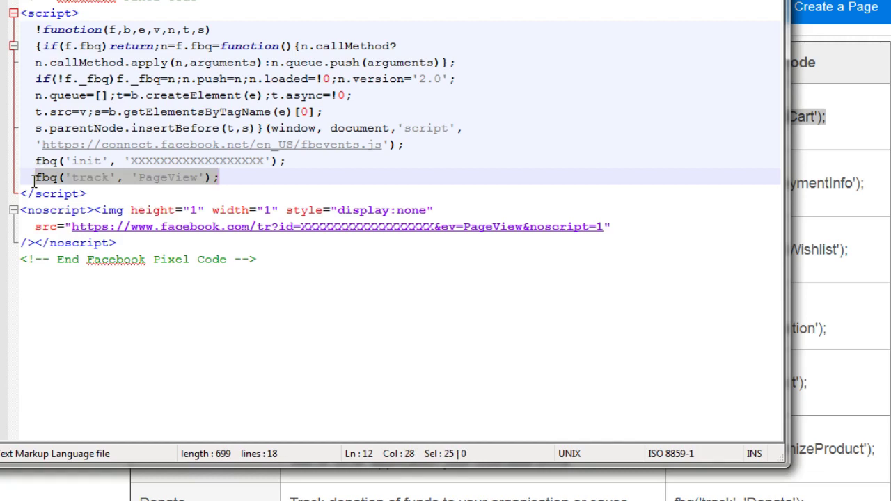
key("End")
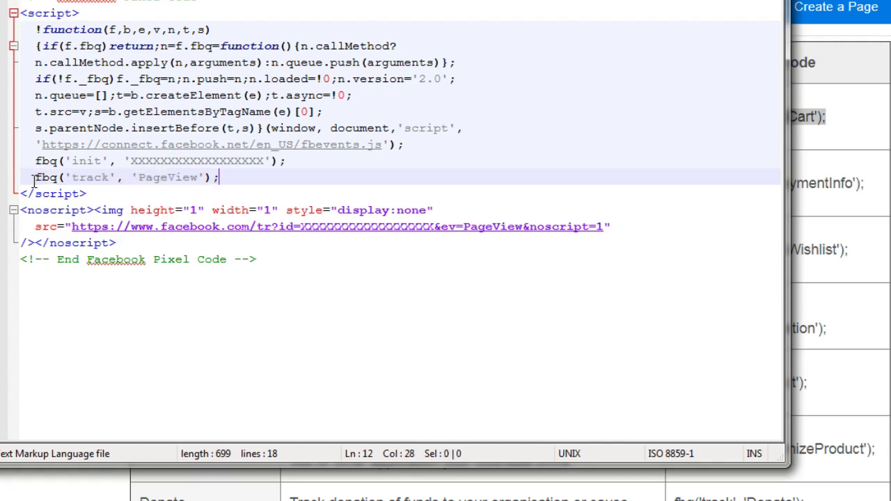
key("Left")
key("Left")
key("Left")
key("ctrl+shift+Left")
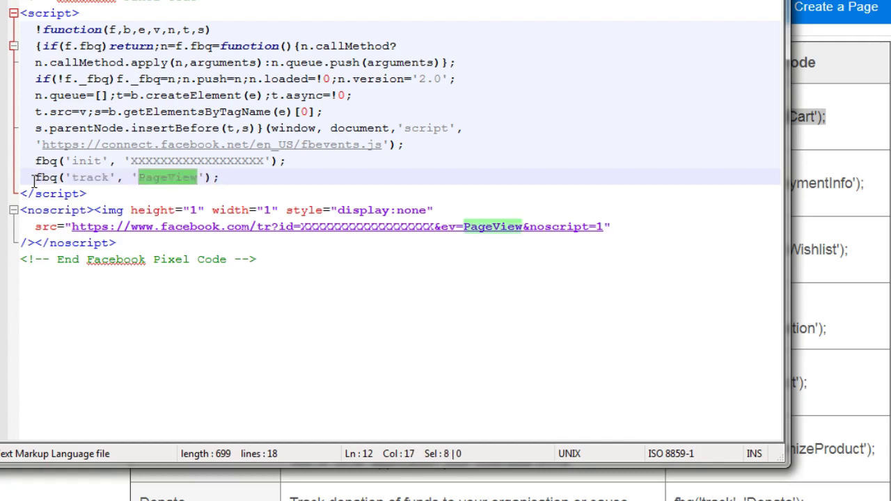
type("Lead")
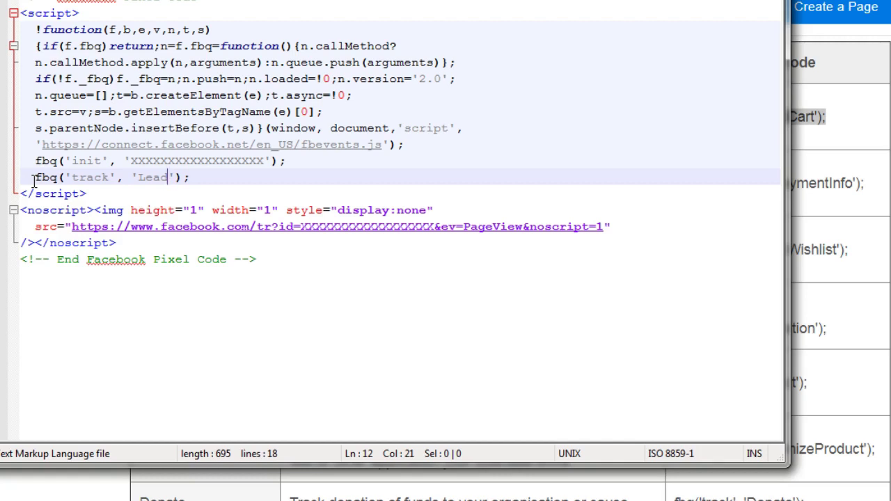
left_click_drag(180, 178, 21, 184)
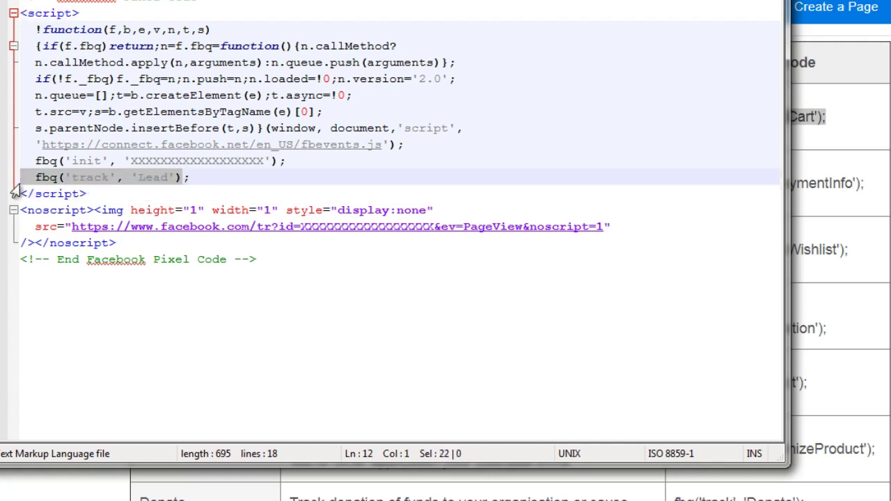
left_click(278, 256)
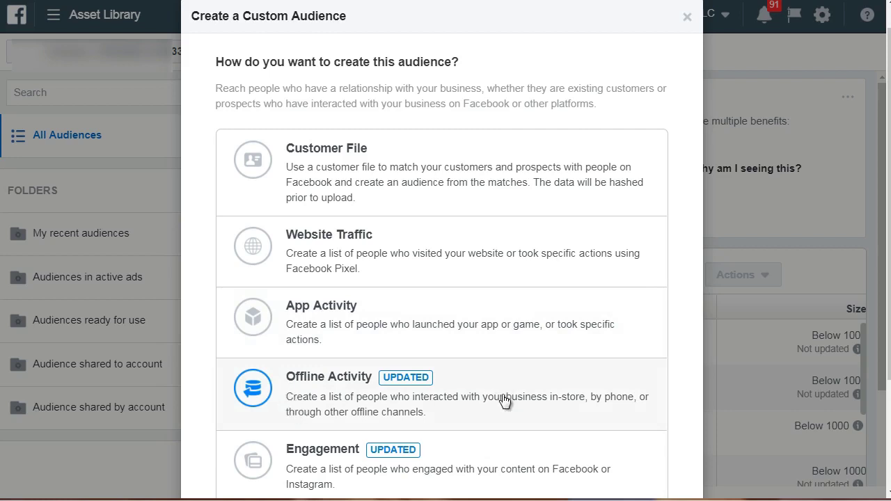
Step: Look through the remaining audience source options in the Create a Custom Audience dialog
scroll(504, 405, "down", 1)
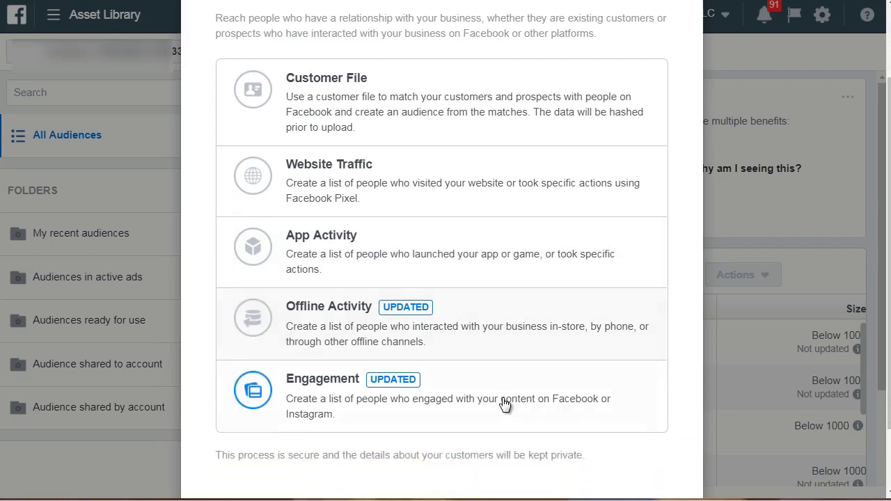